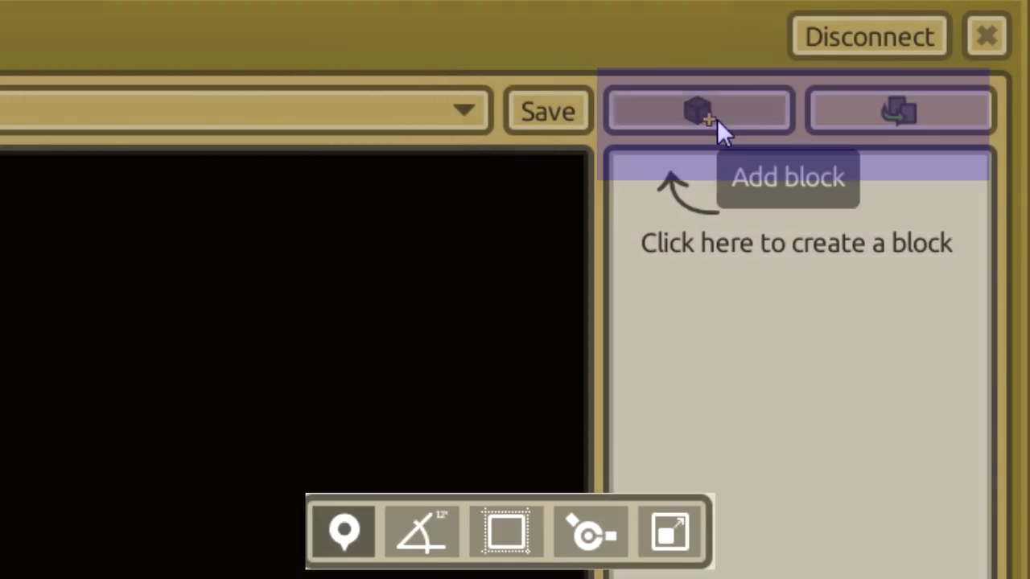
# Step: Add a new block named FIRST to the model
pyautogui.click(717, 119)
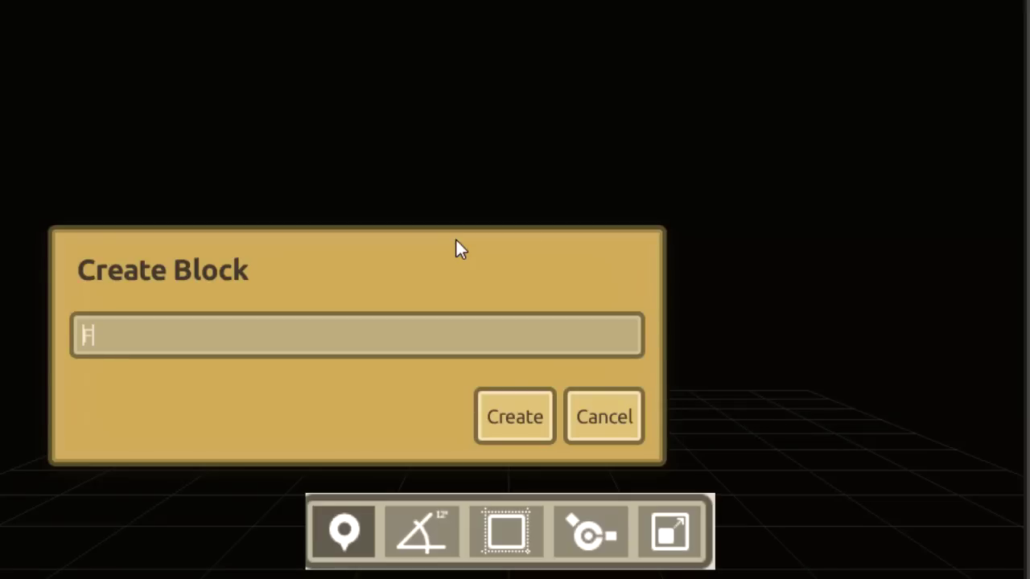
pyautogui.write('FIRST')
pyautogui.press('Return')
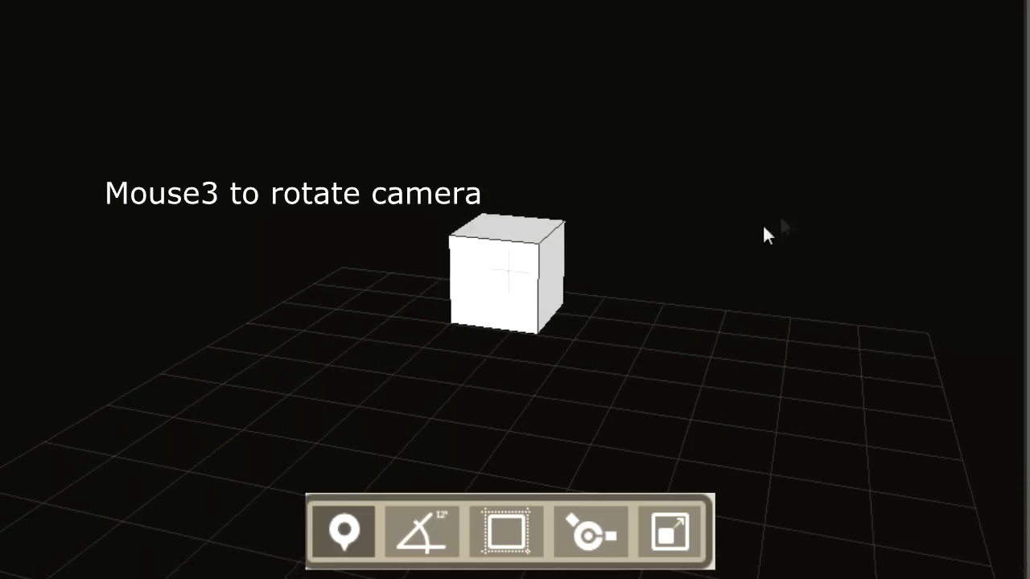
# Step: Select the white block and drag it up, sideways along X, and along Z
pyautogui.click(504, 271)
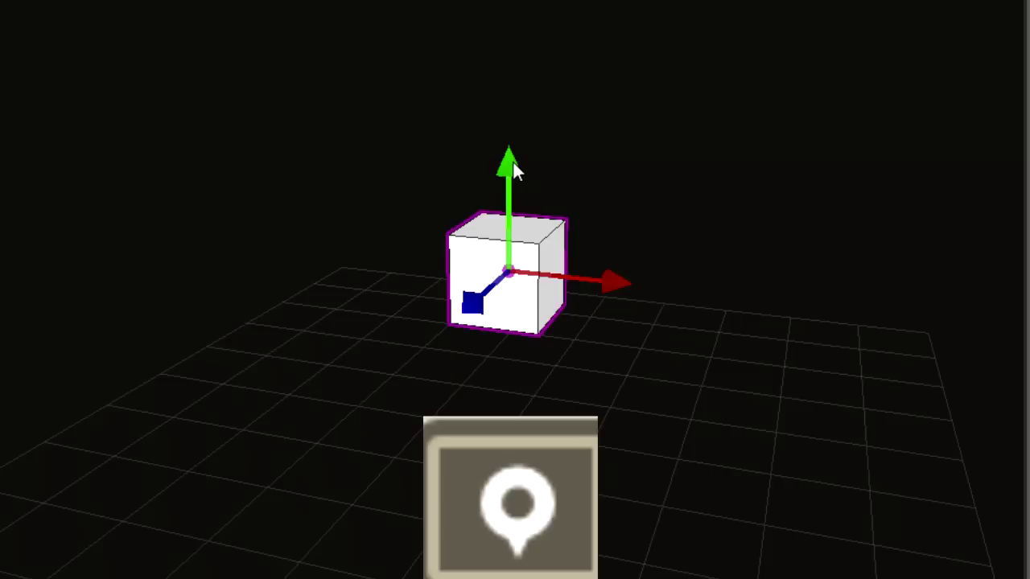
pyautogui.moveTo(516, 172); pyautogui.dragTo(537, 139)
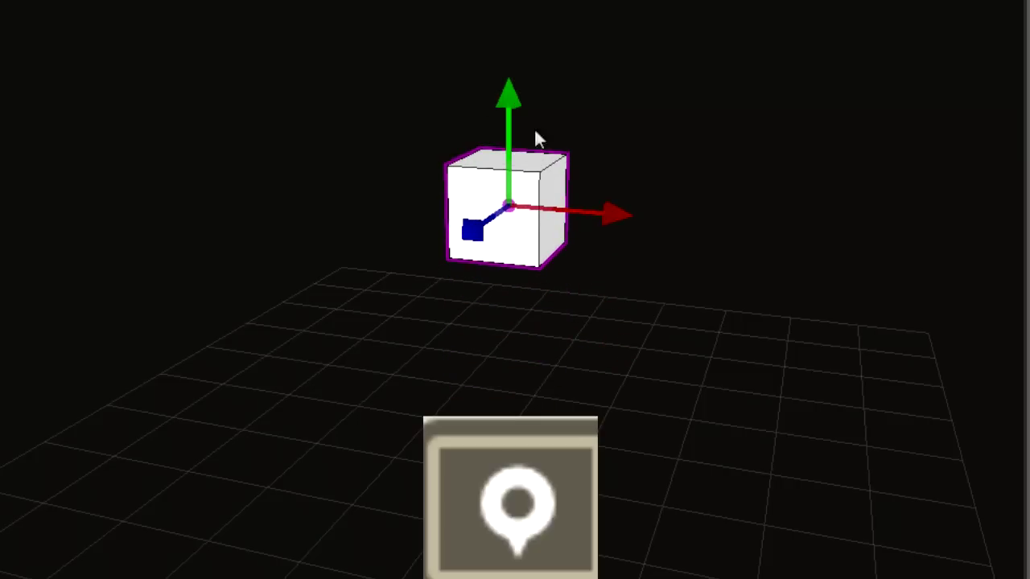
pyautogui.moveTo(613, 216); pyautogui.dragTo(662, 208)
pyautogui.moveTo(527, 226); pyautogui.dragTo(495, 356)
# Step: Reset the block's position to 0, 0, 0
pyautogui.click(81, 195)
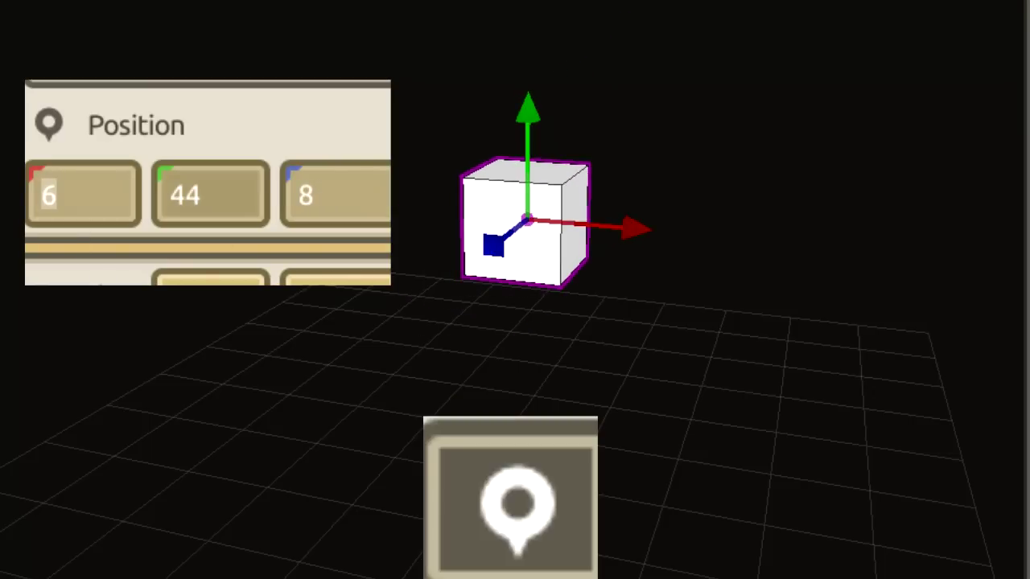
pyautogui.write('0')
pyautogui.press('Tab')
pyautogui.write('0')
pyautogui.press('Tab')
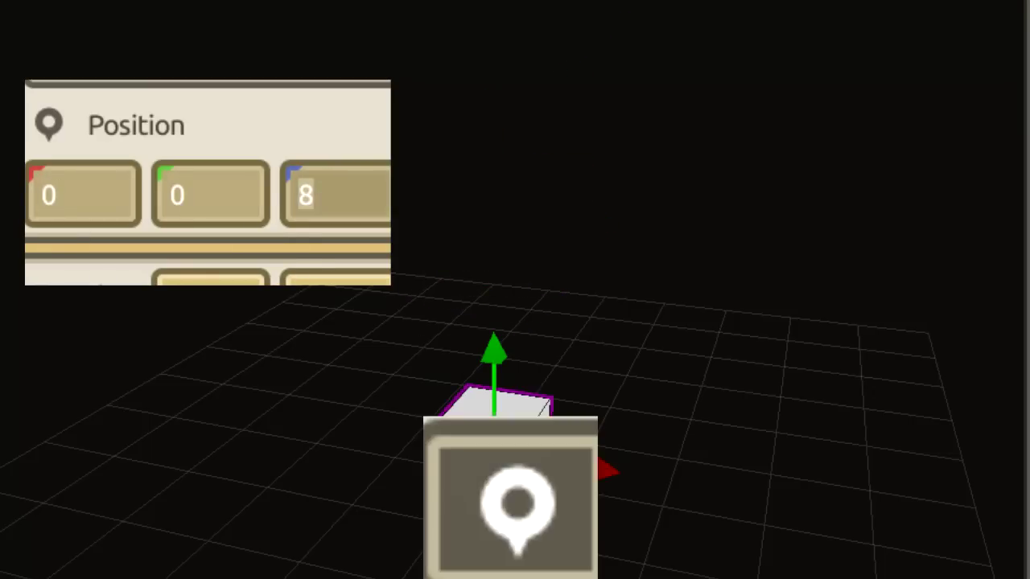
pyautogui.write('0')
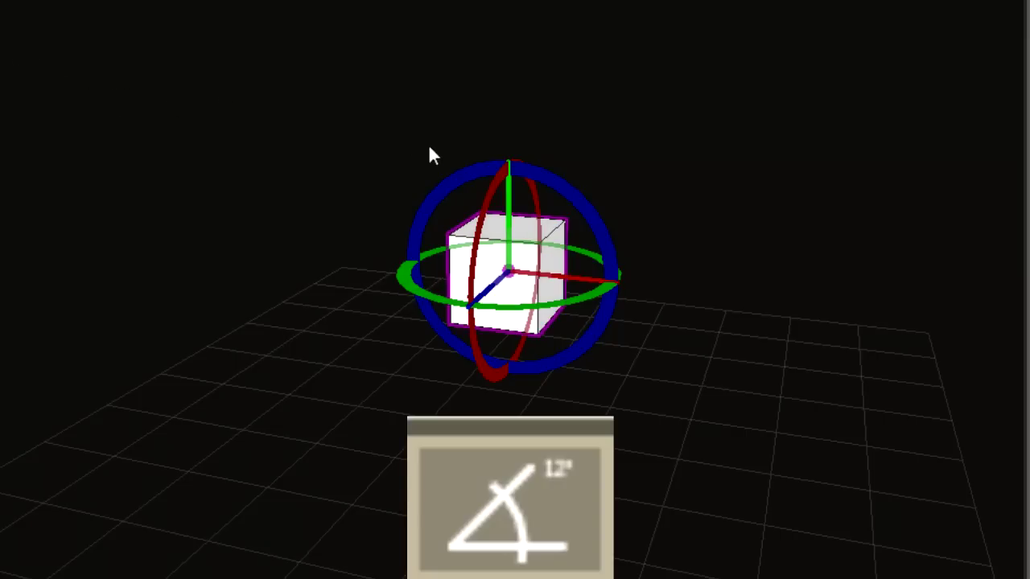
# Step: Rotate the block on all three axes to an orientation of about 10.53, -176.94, -22.03
pyautogui.moveTo(559, 180); pyautogui.dragTo(508, 244)
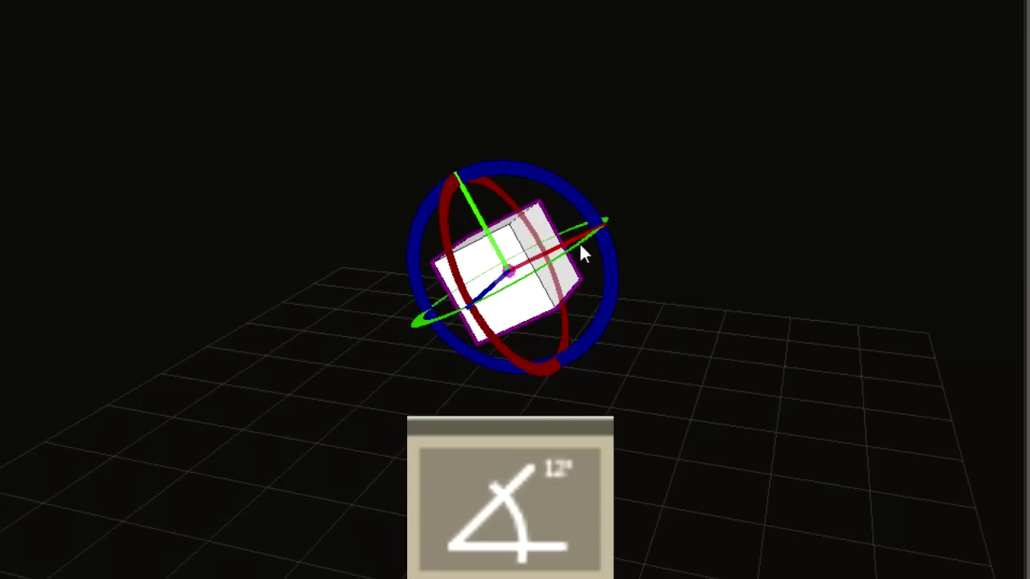
pyautogui.moveTo(580, 247); pyautogui.dragTo(443, 232)
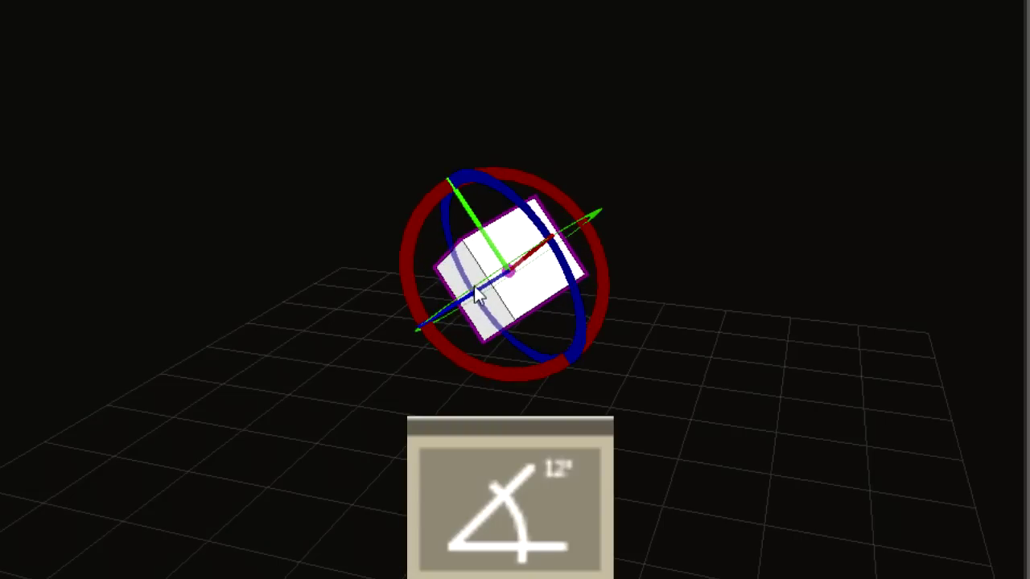
pyautogui.moveTo(477, 294); pyautogui.dragTo(501, 290)
pyautogui.moveTo(556, 213); pyautogui.dragTo(598, 234)
pyautogui.scroll(1, 732, 232)
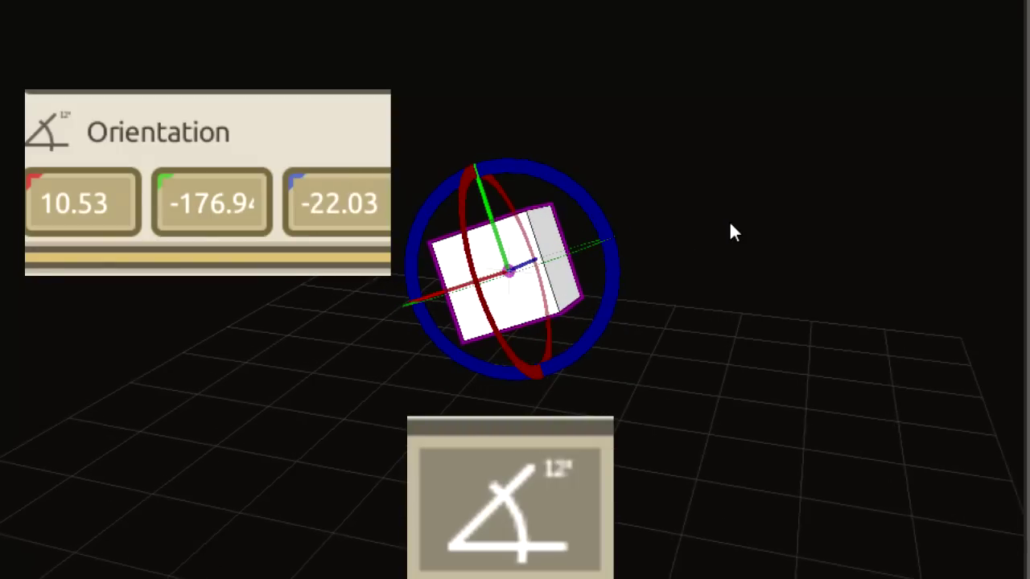
pyautogui.press('Tab')
pyautogui.press('Tab')
pyautogui.press('Tab')
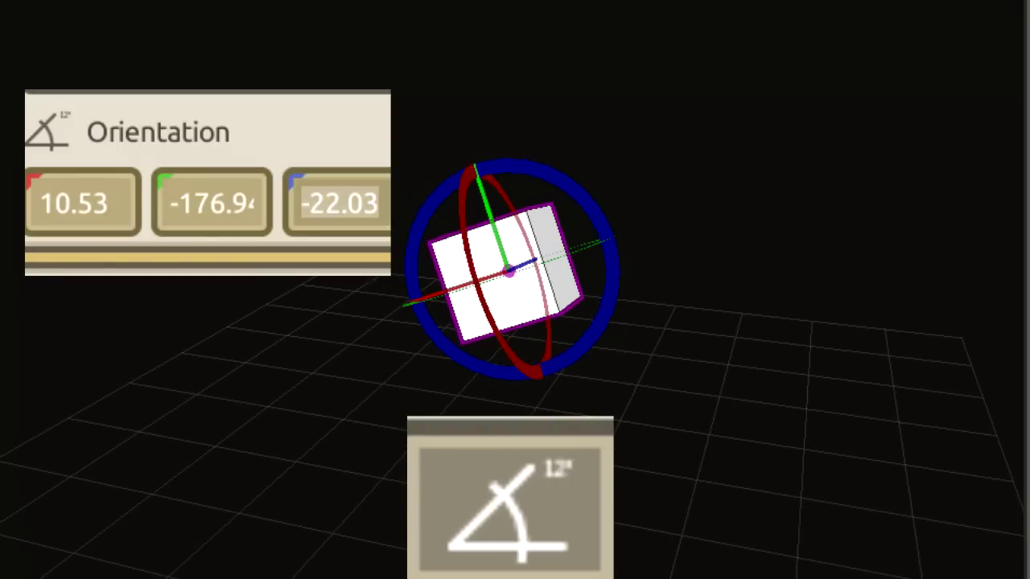
pyautogui.press('Tab')
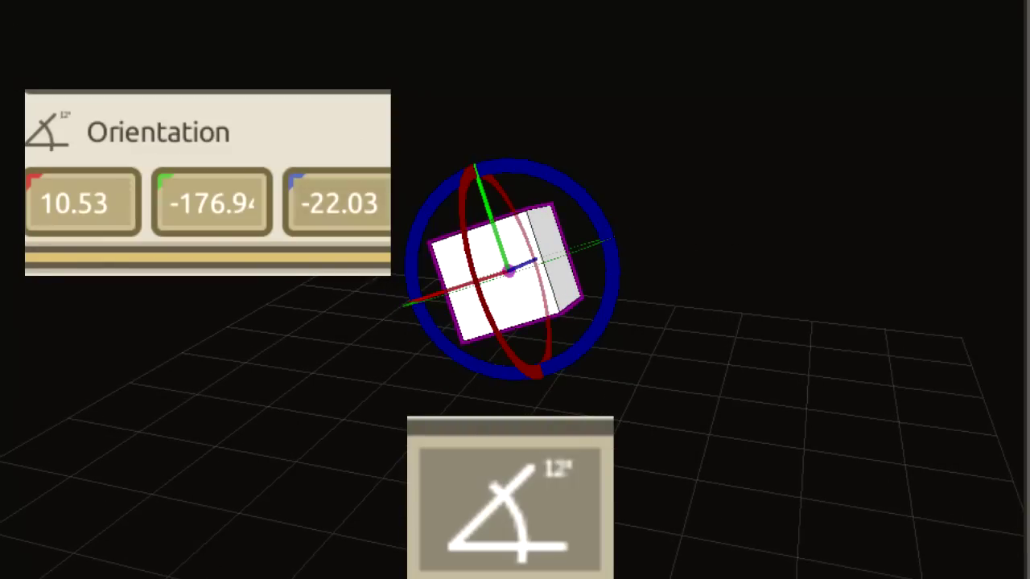
pyautogui.press('r')
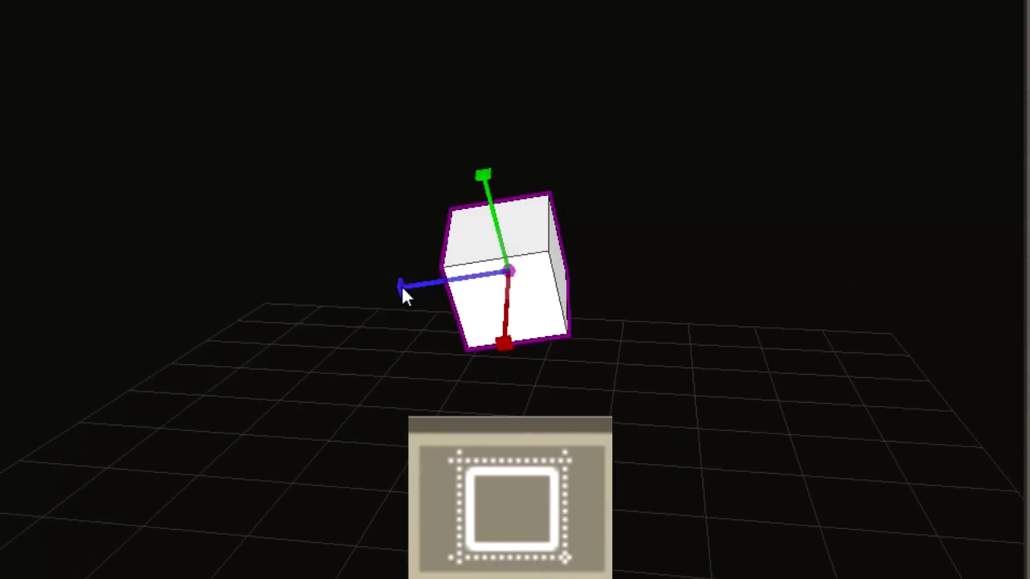
# Step: Resize the block along its blue, green and red axes, making it taller and longer
pyautogui.moveTo(403, 296); pyautogui.dragTo(338, 297)
pyautogui.moveTo(486, 176); pyautogui.dragTo(429, 37)
pyautogui.moveTo(505, 351); pyautogui.dragTo(531, 282)
pyautogui.moveTo(499, 241); pyautogui.dragTo(472, 218, button='middle')
pyautogui.moveTo(473, 221); pyautogui.dragTo(608, 145)
# Step: Shrink the green-axis size to 7 and adjust the red axis, reaching a 34, 7, 34 box
pyautogui.moveTo(608, 145); pyautogui.dragTo(538, 251, button='middle')
pyautogui.moveTo(113, 84); pyautogui.dragTo(344, 105, button='middle')
pyautogui.moveTo(504, 166); pyautogui.dragTo(565, 493)
pyautogui.moveTo(515, 402); pyautogui.dragTo(425, 345, button='middle')
pyautogui.moveTo(429, 336); pyautogui.dragTo(278, 460)
pyautogui.scroll(3, 280, 346)
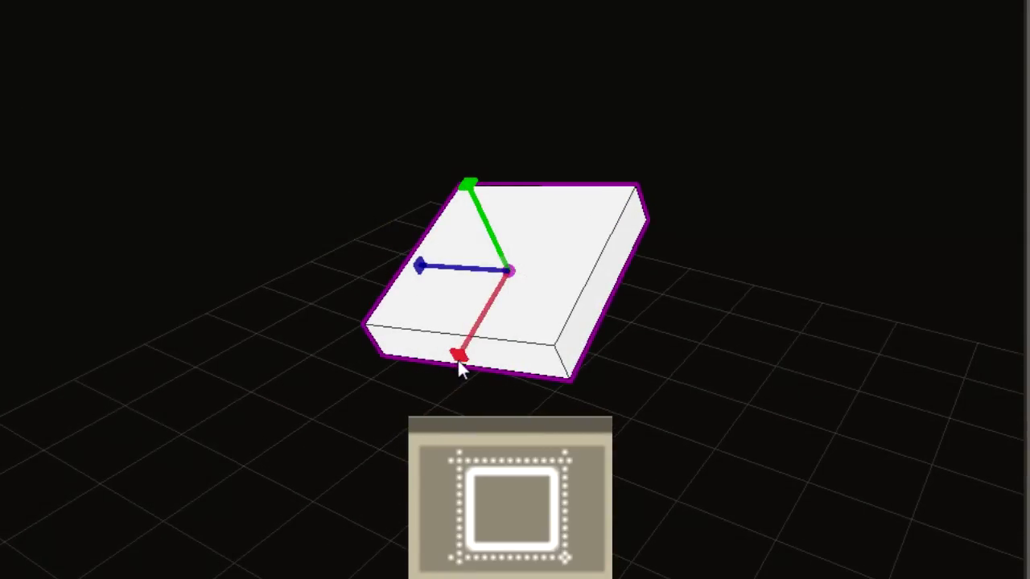
pyautogui.moveTo(459, 358); pyautogui.dragTo(508, 295)
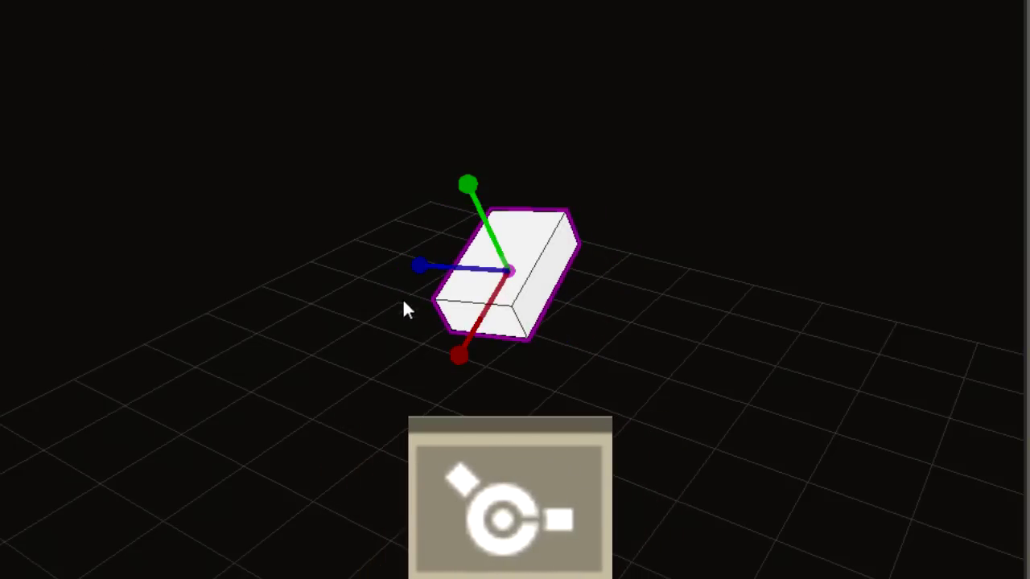
# Step: Offset the block away from its pivot, then lower it along the vertical axis
pyautogui.moveTo(458, 360); pyautogui.dragTo(698, 141)
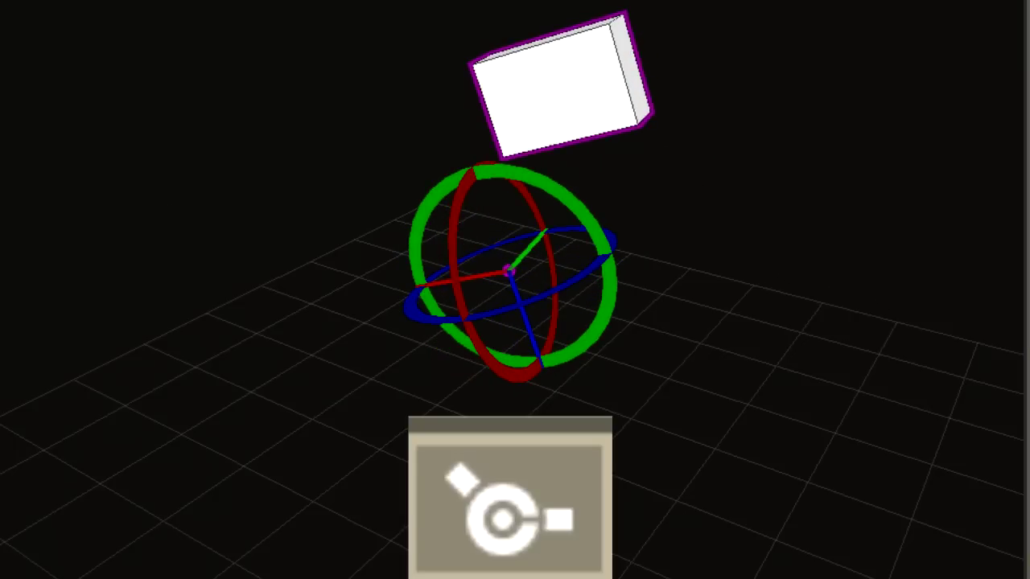
pyautogui.moveTo(483, 293); pyautogui.dragTo(483, 294)
pyautogui.moveTo(516, 188); pyautogui.dragTo(511, 269)
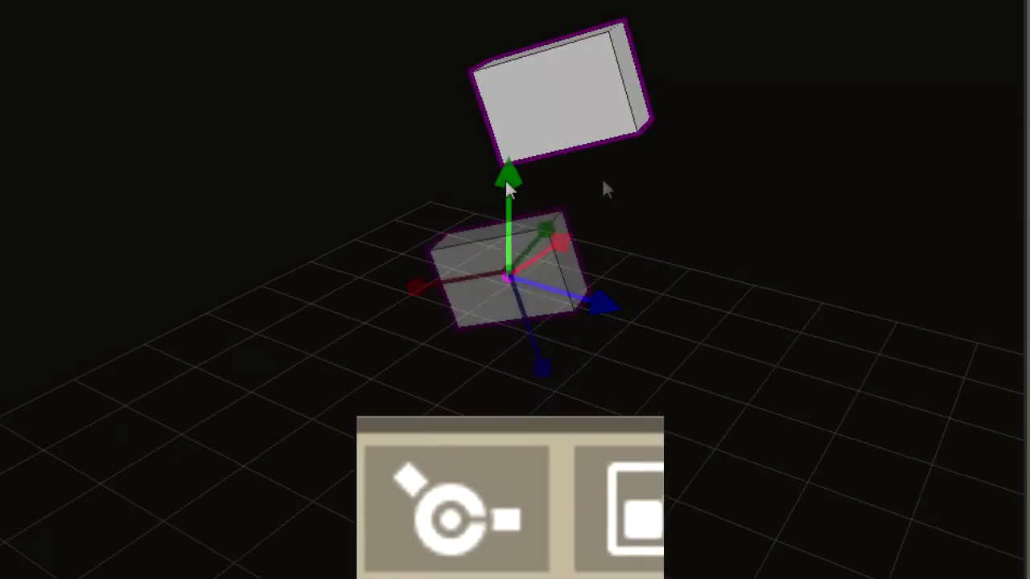
pyautogui.press('r')
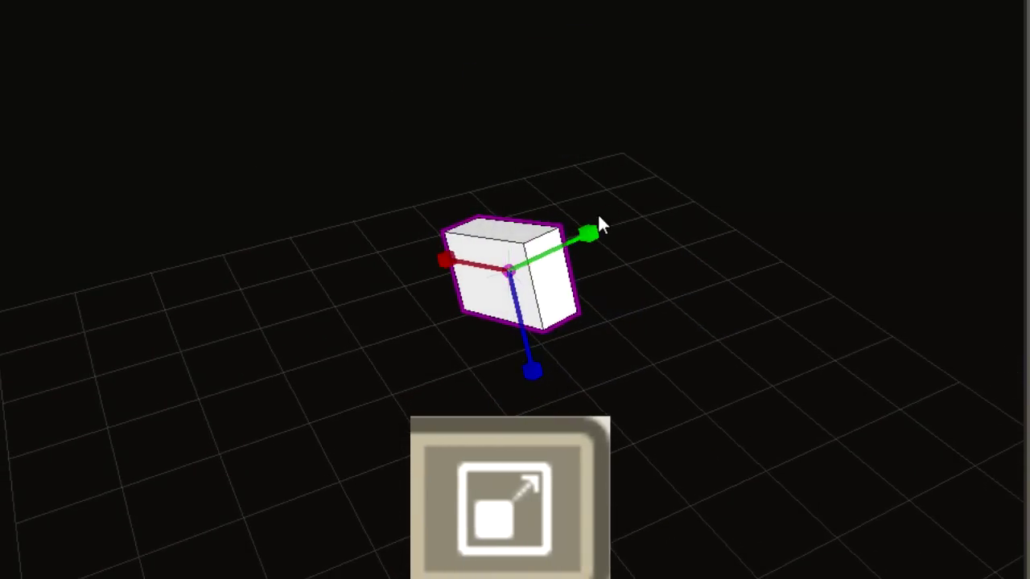
# Step: Stretch the block along its green axis with the stretch handle
pyautogui.moveTo(594, 240); pyautogui.dragTo(596, 280)
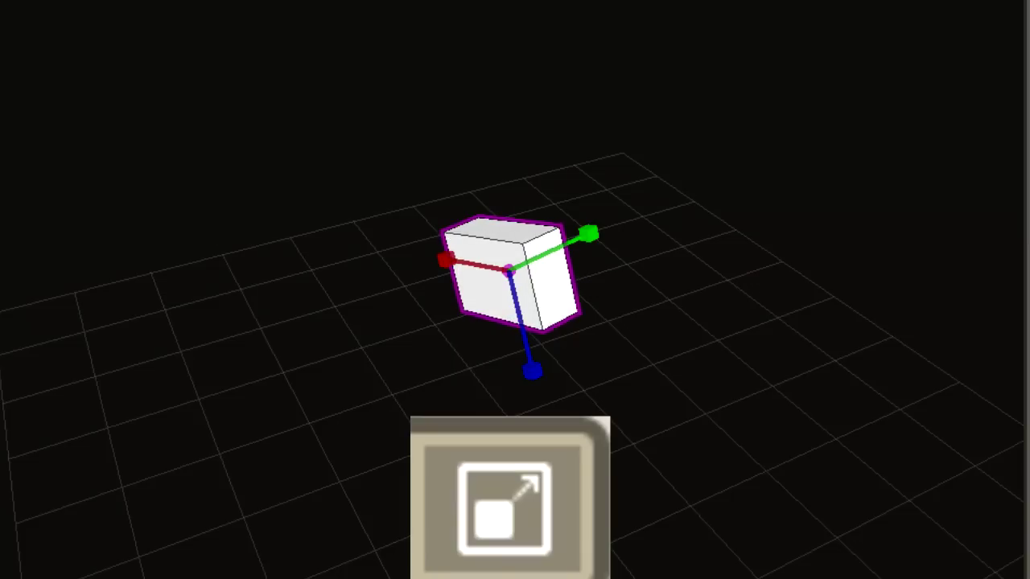